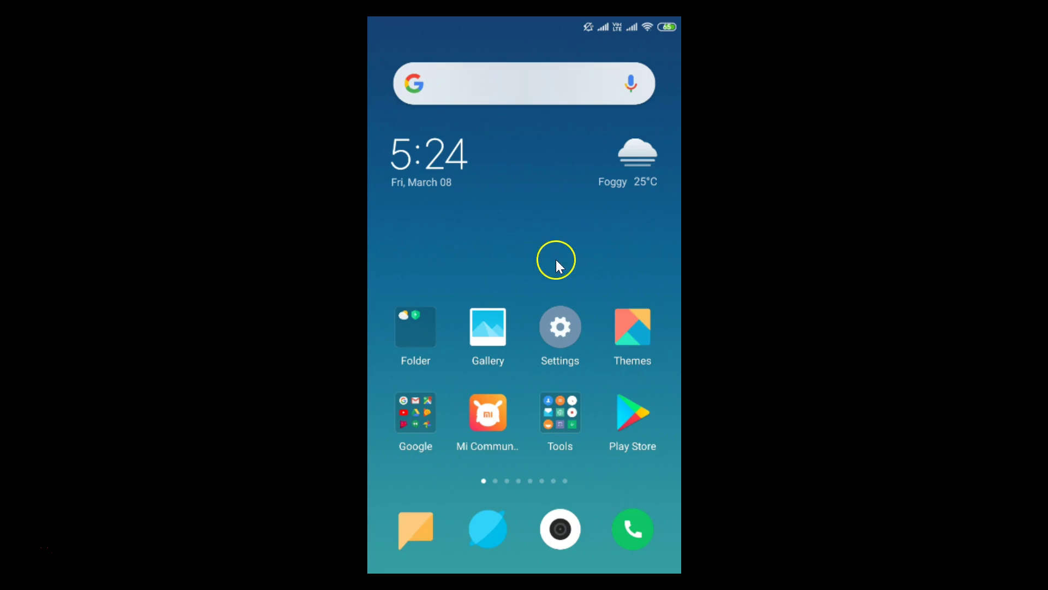
Open Settings, view the About phone details, then exit back to the home screen
{"action": "left_click", "coordinate": [563, 342]}
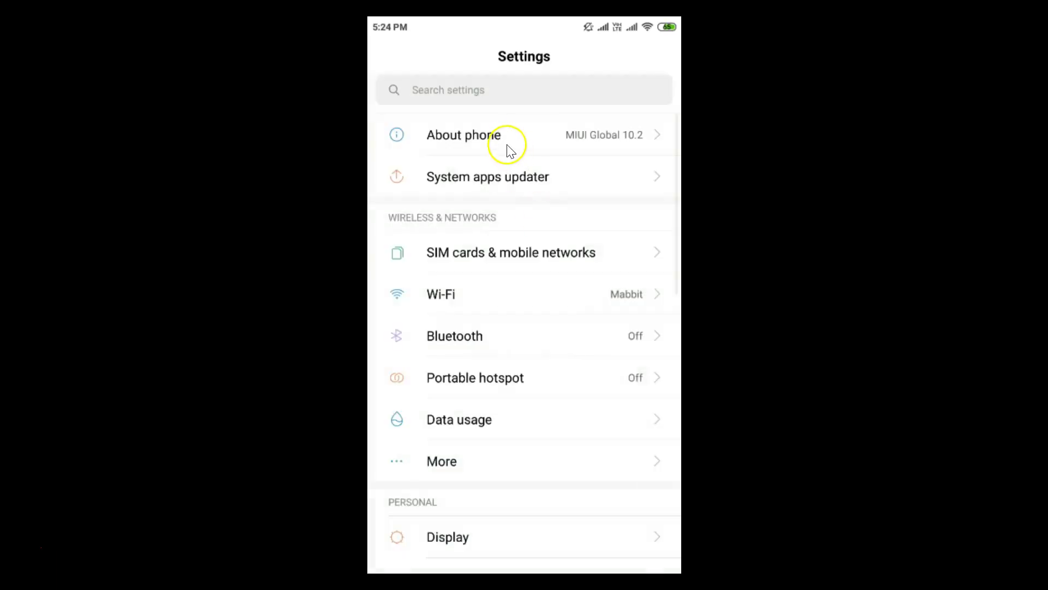
{"action": "left_click", "coordinate": [503, 143]}
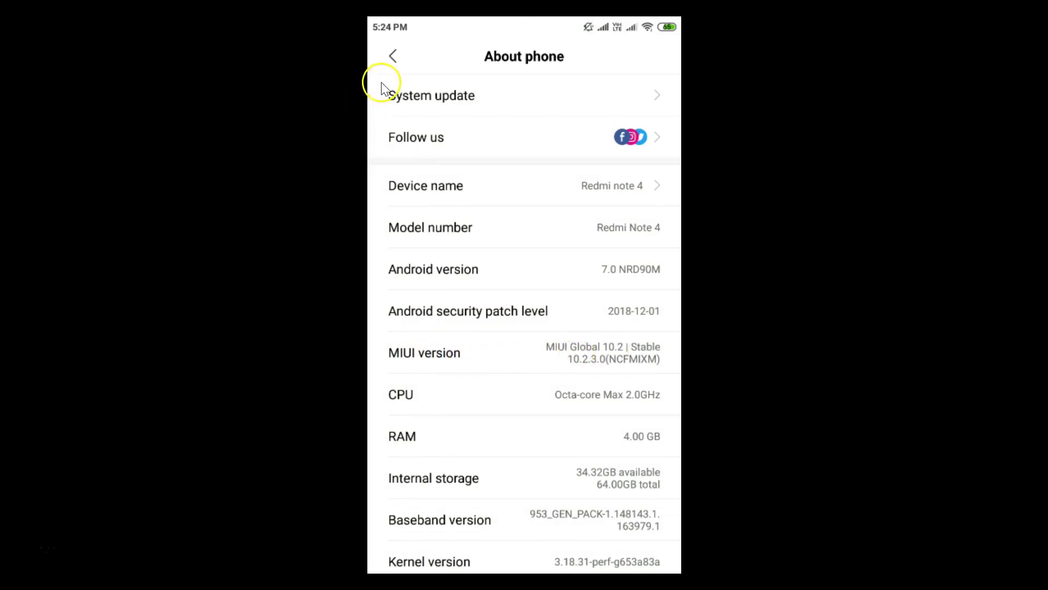
{"action": "left_click", "coordinate": [393, 59]}
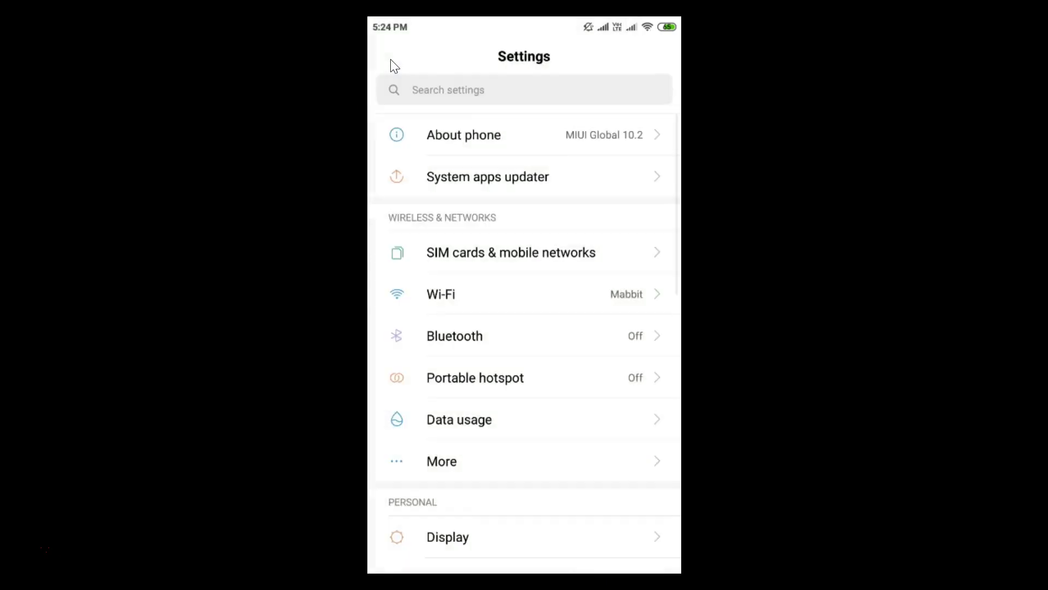
{"action": "right_click", "coordinate": [391, 61]}
{"action": "left_click", "coordinate": [498, 226]}
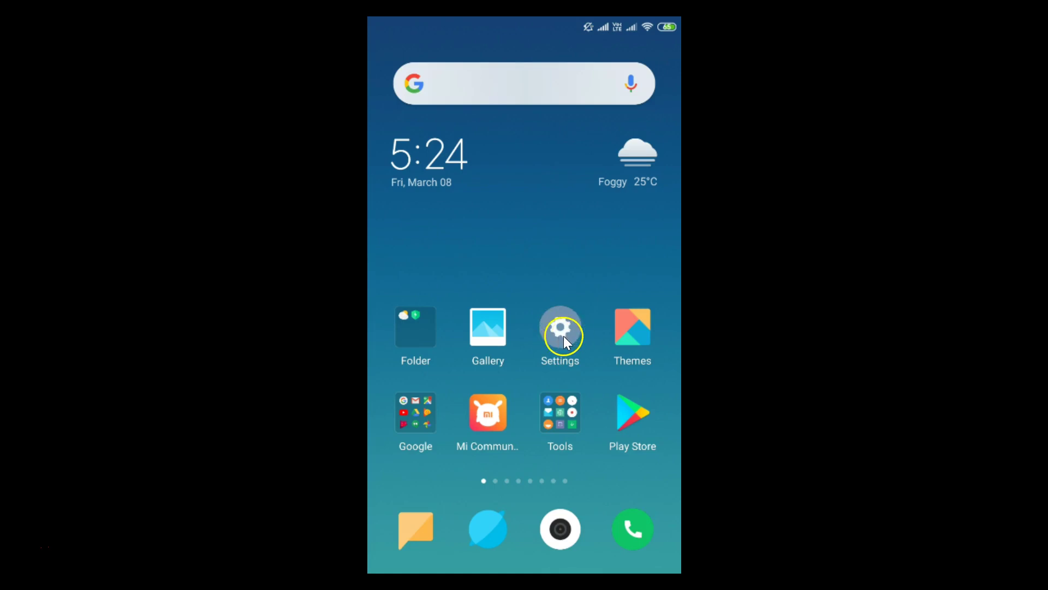
Reopen Settings, search for 'gps', and open the Location result
{"action": "scroll", "coordinate": [594, 291], "scroll_direction": "right", "scroll_amount": 2}
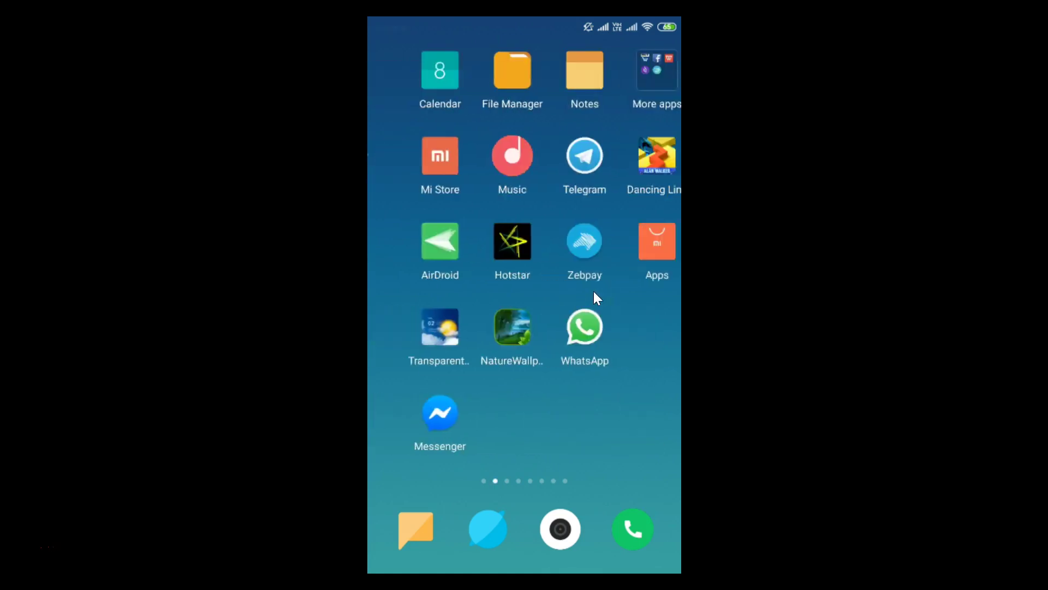
{"action": "scroll", "coordinate": [594, 298], "scroll_direction": "left", "scroll_amount": 2}
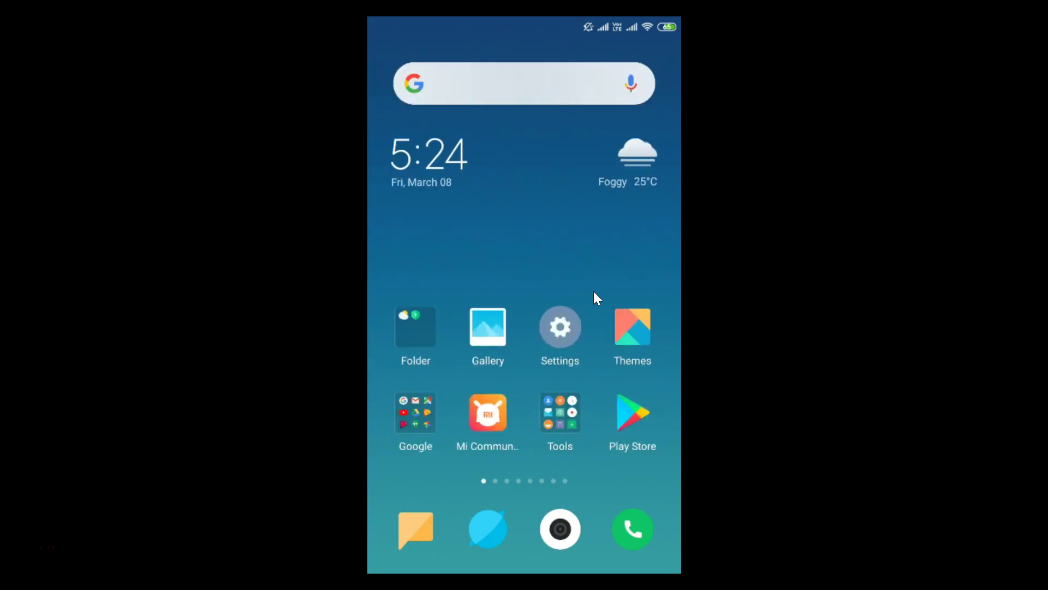
{"action": "left_click", "coordinate": [561, 334]}
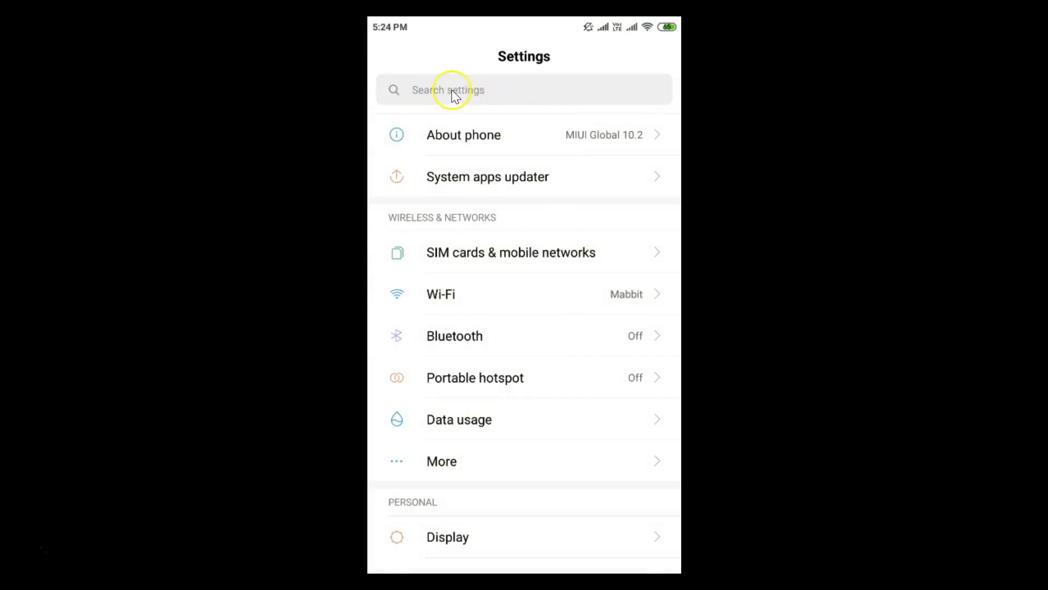
{"action": "left_click", "coordinate": [481, 92]}
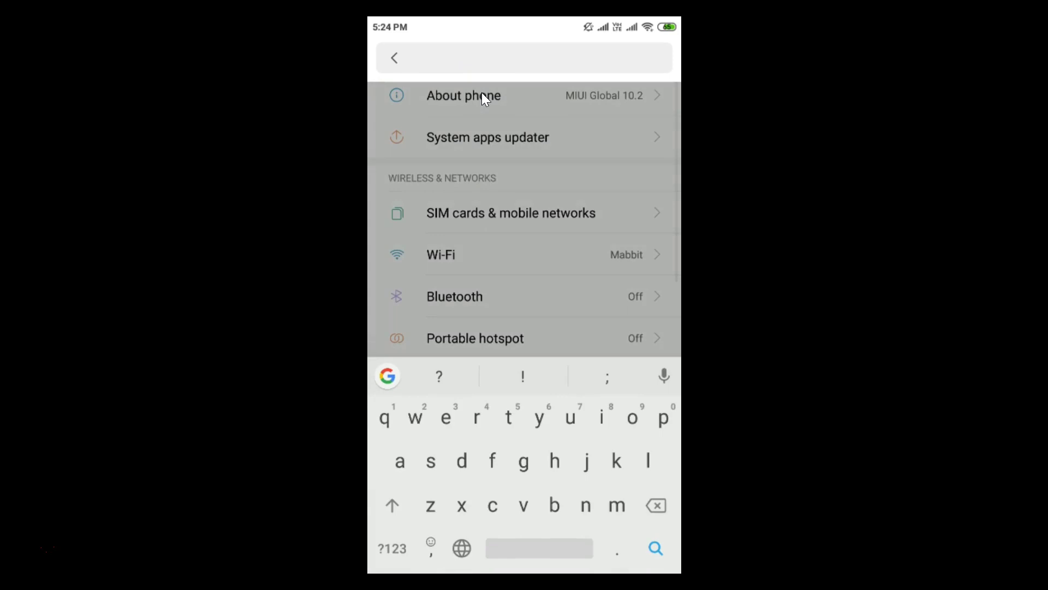
{"action": "type", "text": "gps"}
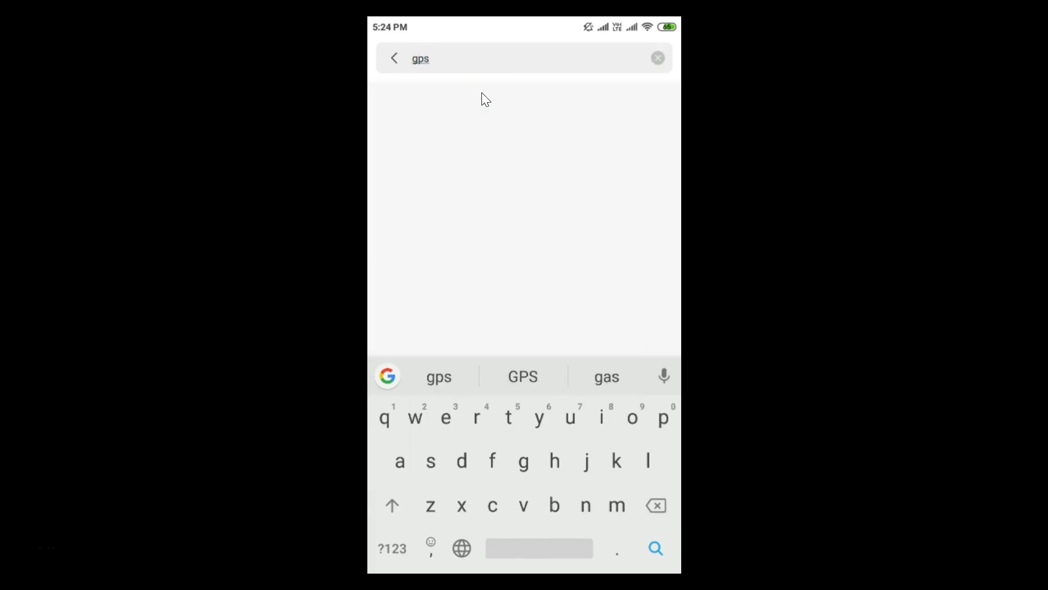
{"action": "left_click", "coordinate": [459, 114]}
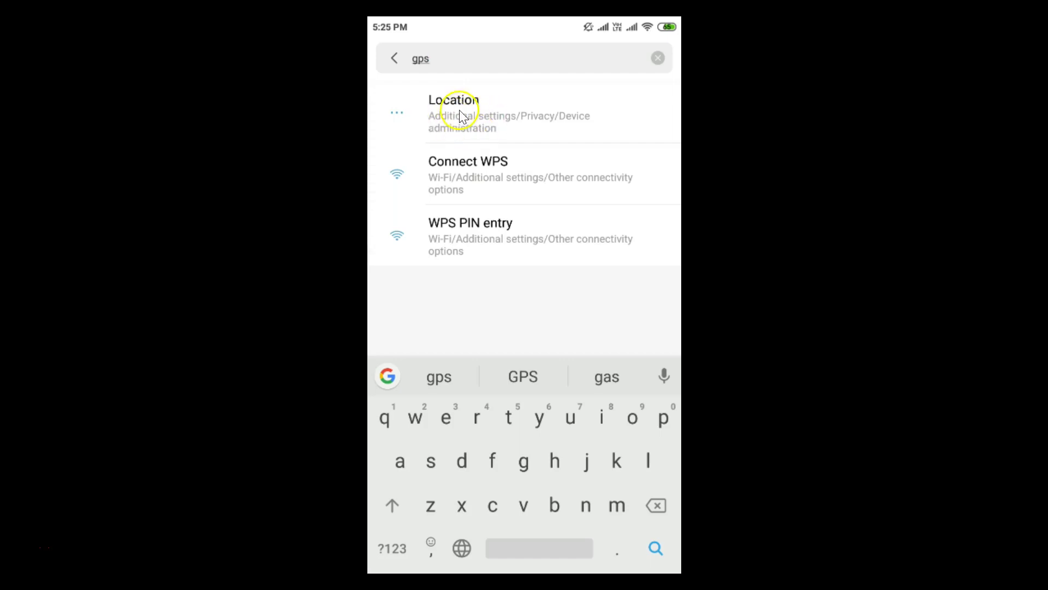
{"action": "left_click", "coordinate": [493, 115]}
Switch Location access on and set the location mode to High accuracy instead of Device only
{"action": "left_click", "coordinate": [437, 101]}
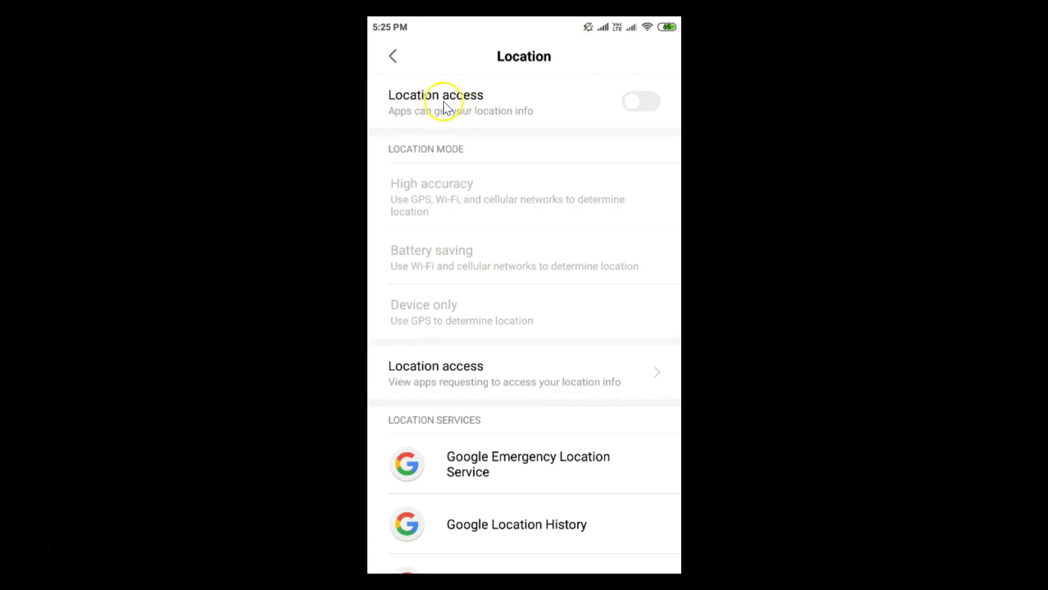
{"action": "left_click", "coordinate": [650, 112]}
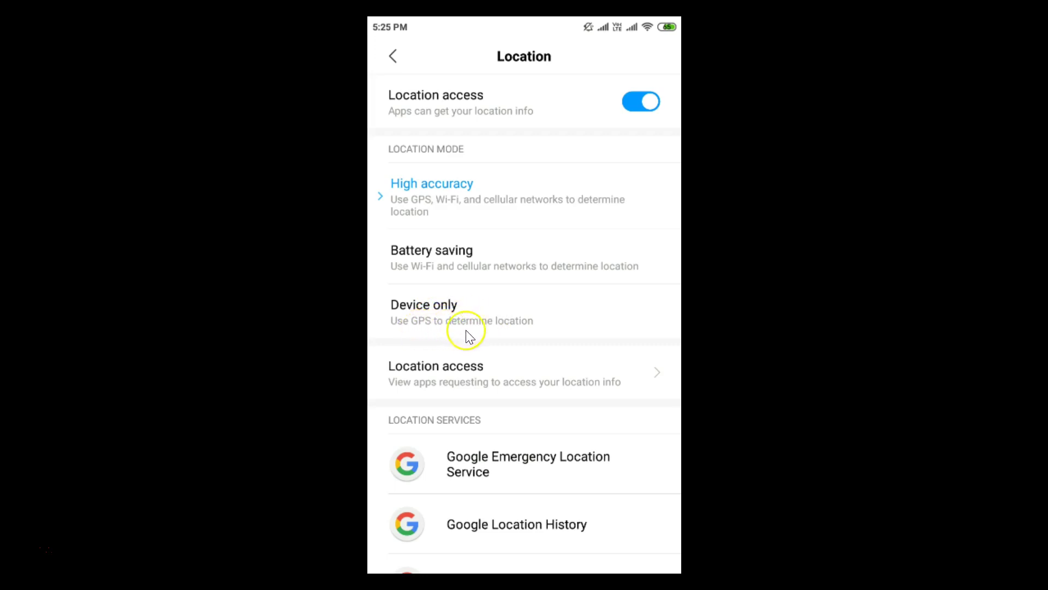
{"action": "left_click", "coordinate": [517, 324]}
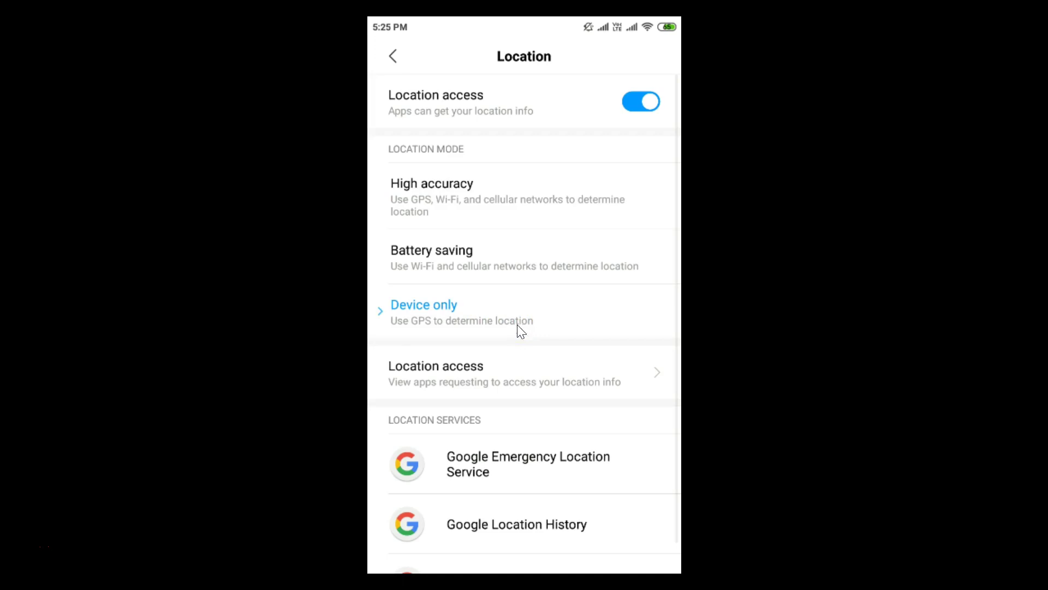
{"action": "left_click", "coordinate": [432, 212]}
{"action": "mouse_move", "coordinate": [436, 217]}
{"action": "left_mouse_down"}
{"action": "mouse_move", "coordinate": [452, 205]}
{"action": "mouse_move", "coordinate": [508, 213]}
{"action": "left_mouse_up"}
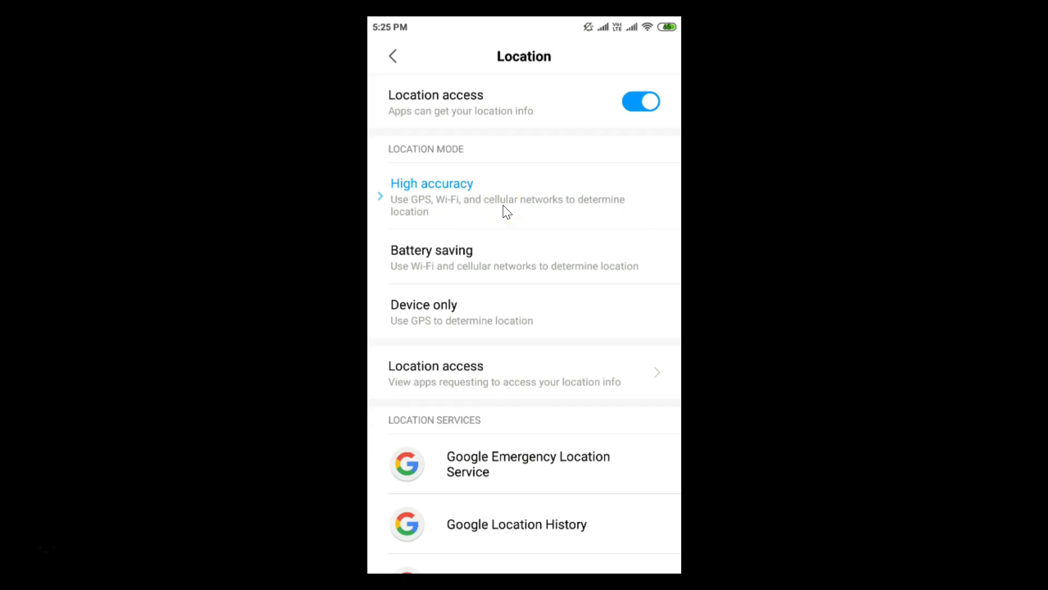
Back out of the Location page to the main settings list and reopen Settings
{"action": "key", "text": "Escape"}
{"action": "key", "text": "Escape"}
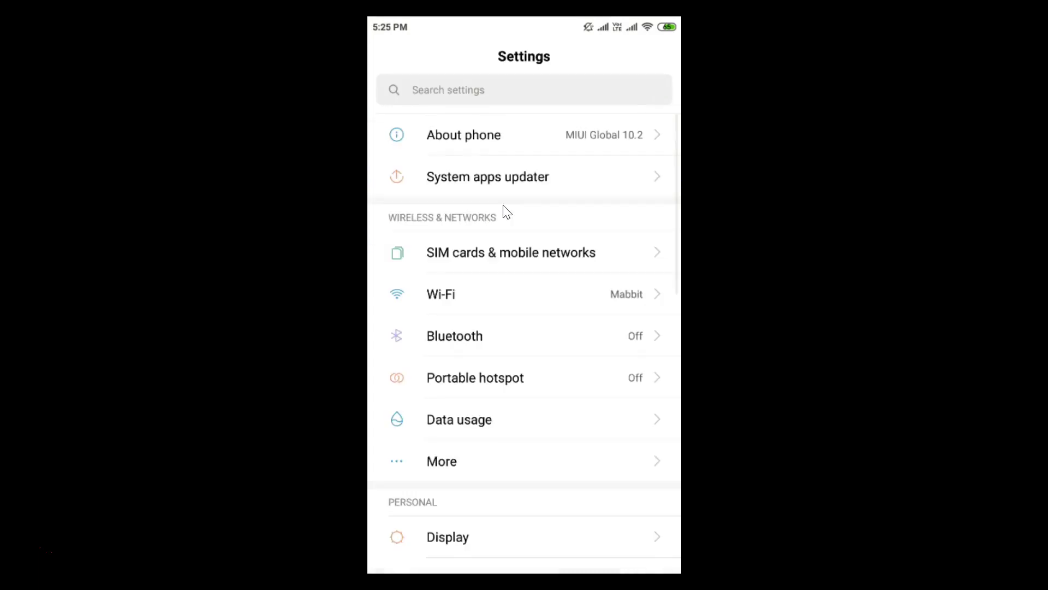
{"action": "key", "text": "Escape"}
{"action": "left_click", "coordinate": [552, 346]}
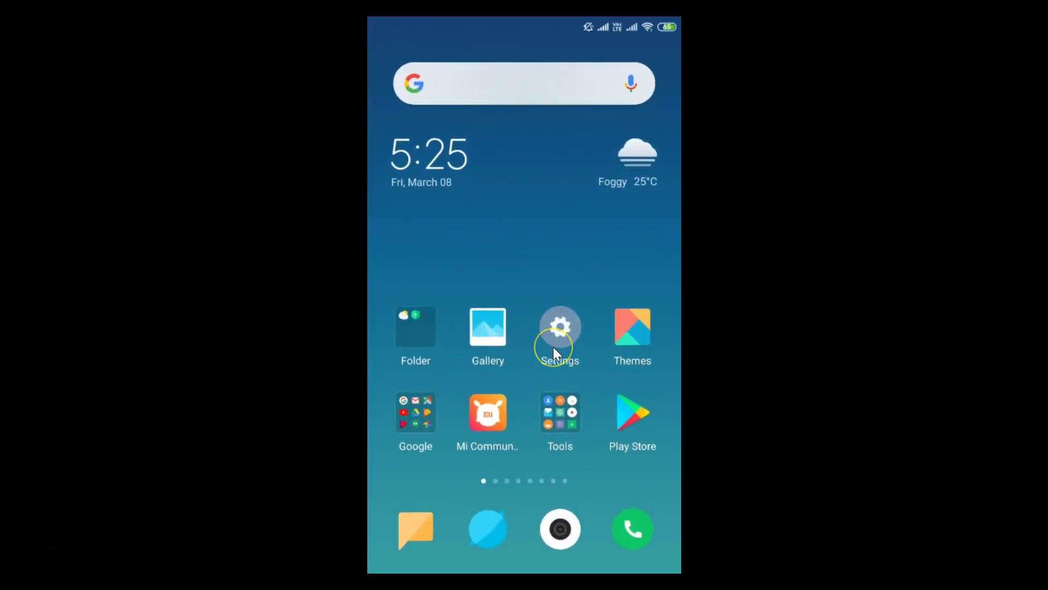
{"action": "left_click_drag", "start_coordinate": [400, 255], "coordinate": [516, 268]}
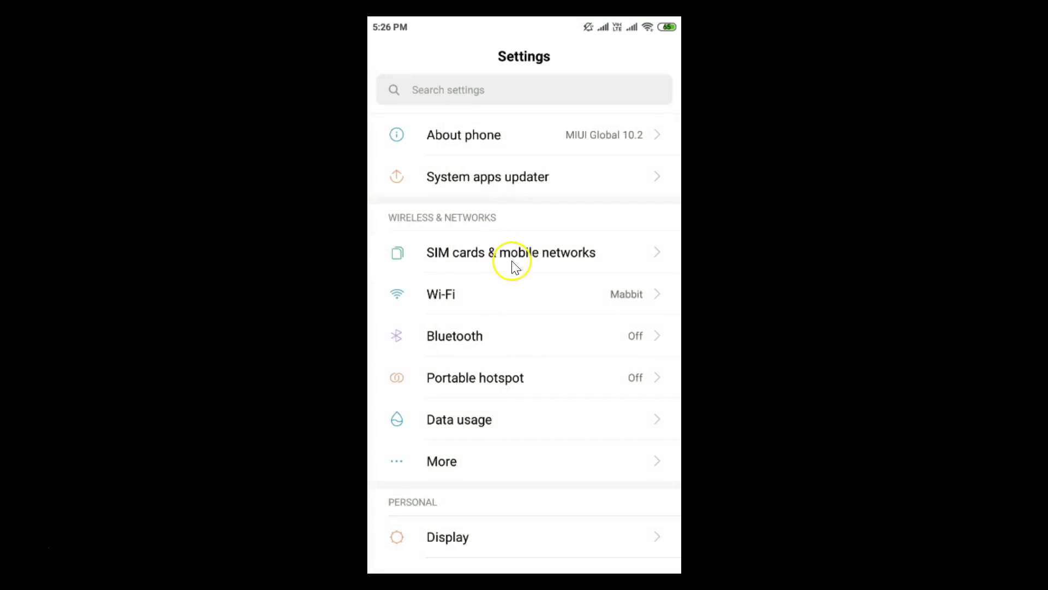
Search settings for 'gps', open Location, and switch location access off
{"action": "left_click", "coordinate": [470, 90]}
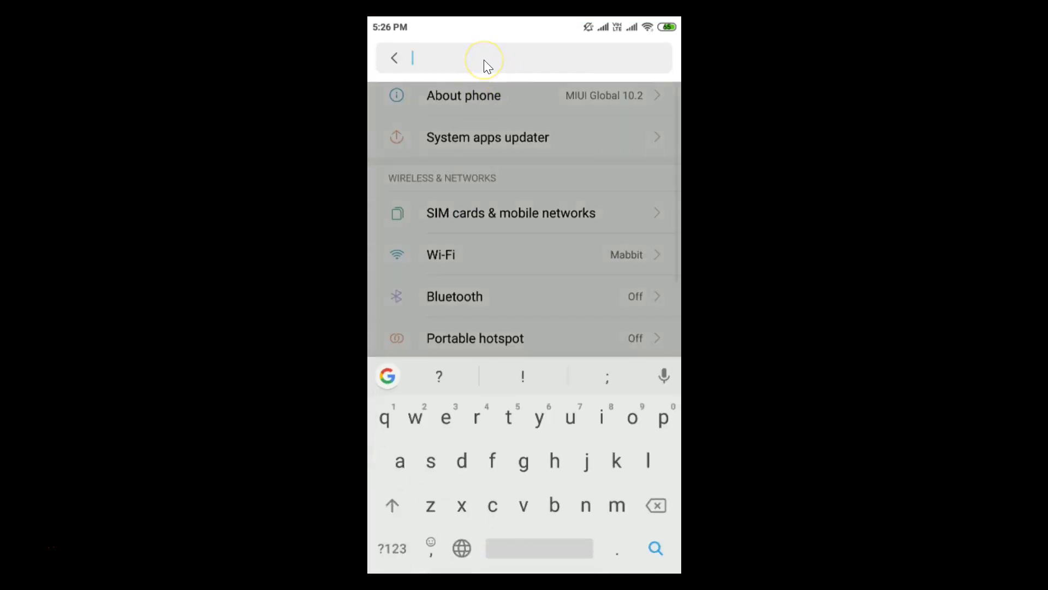
{"action": "type", "text": "gps"}
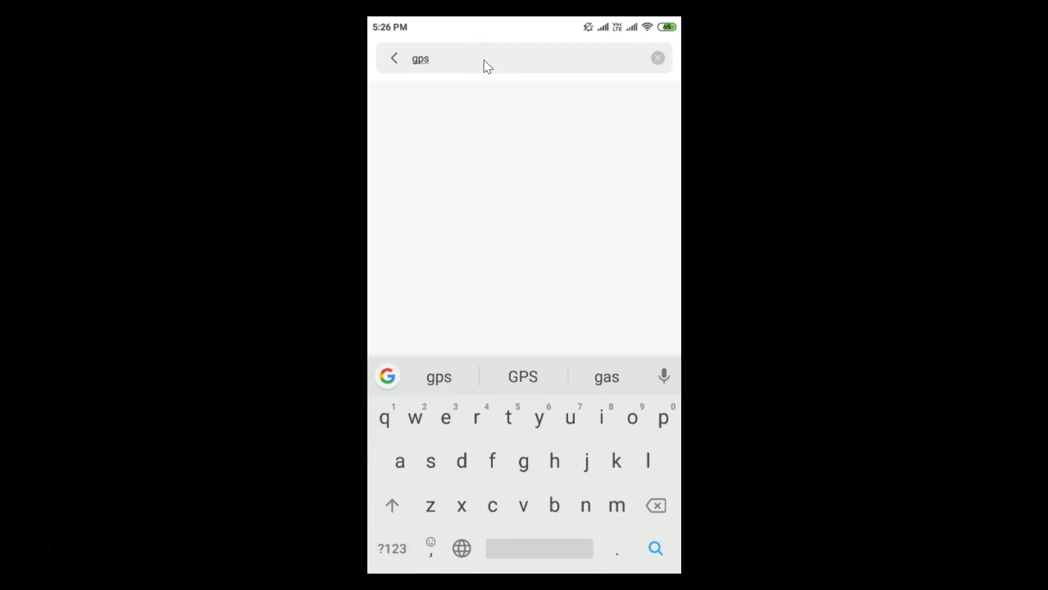
{"action": "left_click", "coordinate": [494, 127]}
{"action": "left_click", "coordinate": [649, 107]}
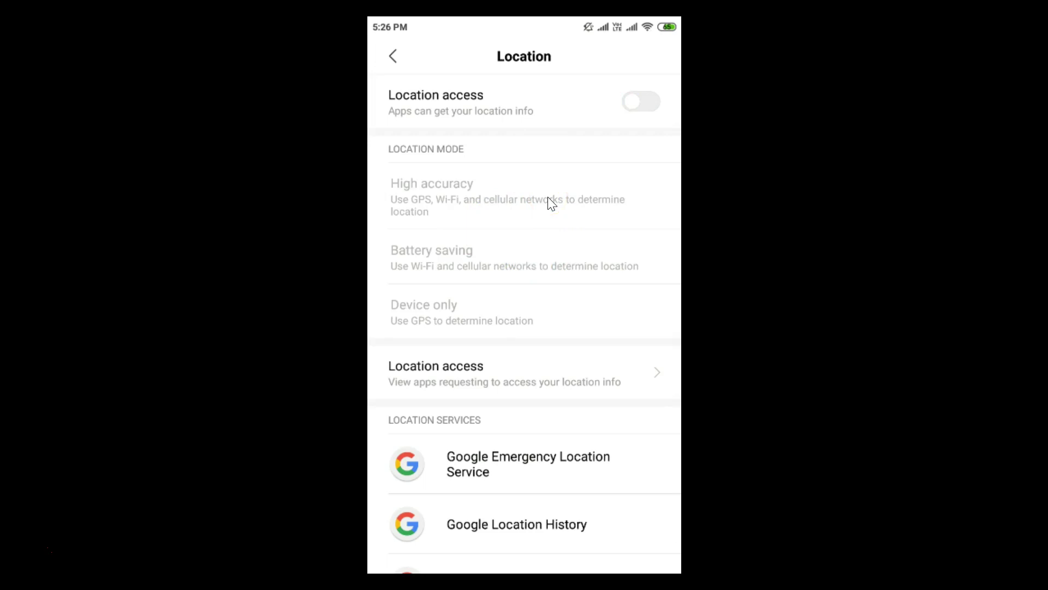
Toggle Location access on then off again, and back out of Settings to the home screen
{"action": "left_click", "coordinate": [648, 105]}
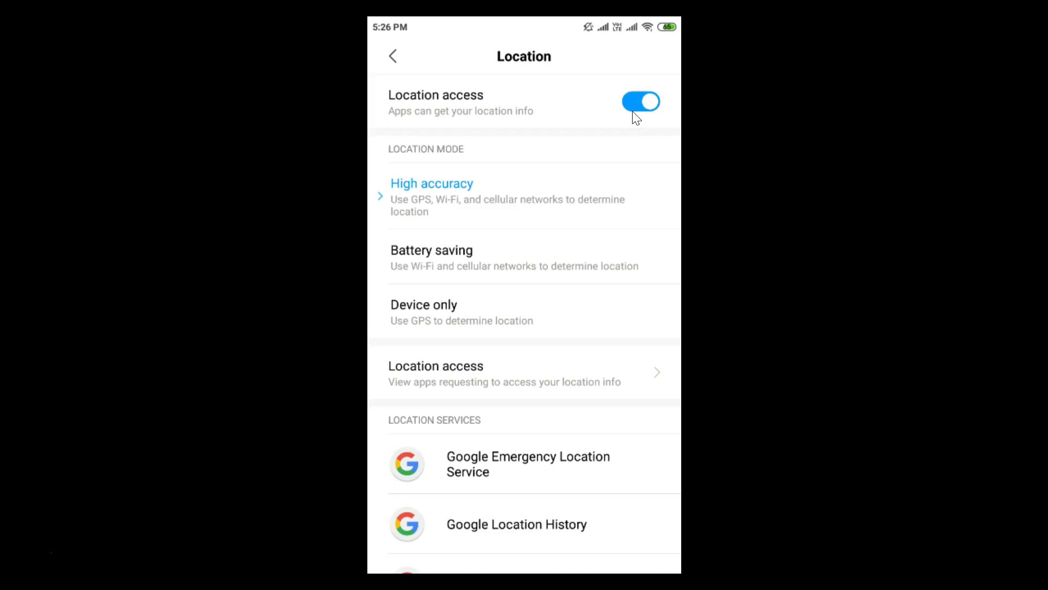
{"action": "left_click", "coordinate": [635, 110]}
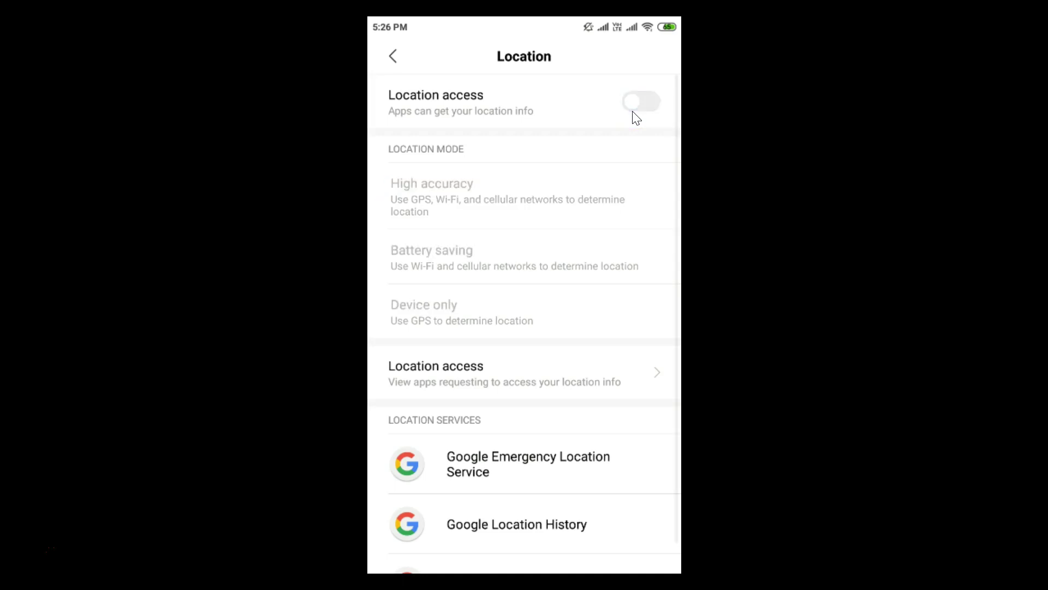
{"action": "right_click", "coordinate": [558, 235]}
{"action": "right_click", "coordinate": [558, 234]}
{"action": "right_click", "coordinate": [558, 234]}
{"action": "right_click", "coordinate": [558, 235]}
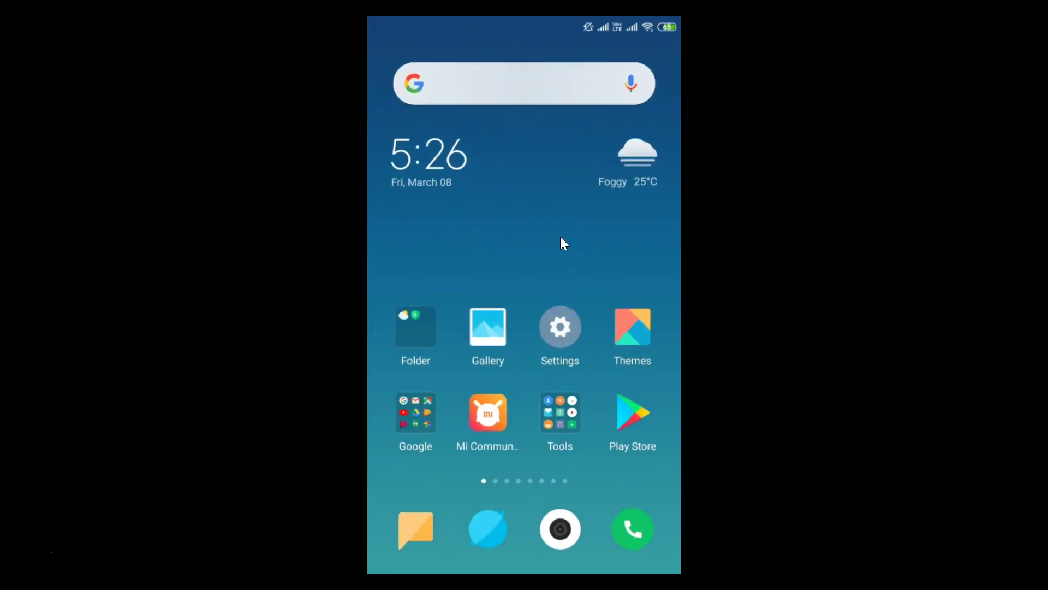
Pull down the shade, expand the full quick-settings grid, and turn on the GPS tile
{"action": "key", "text": "ctrl+n"}
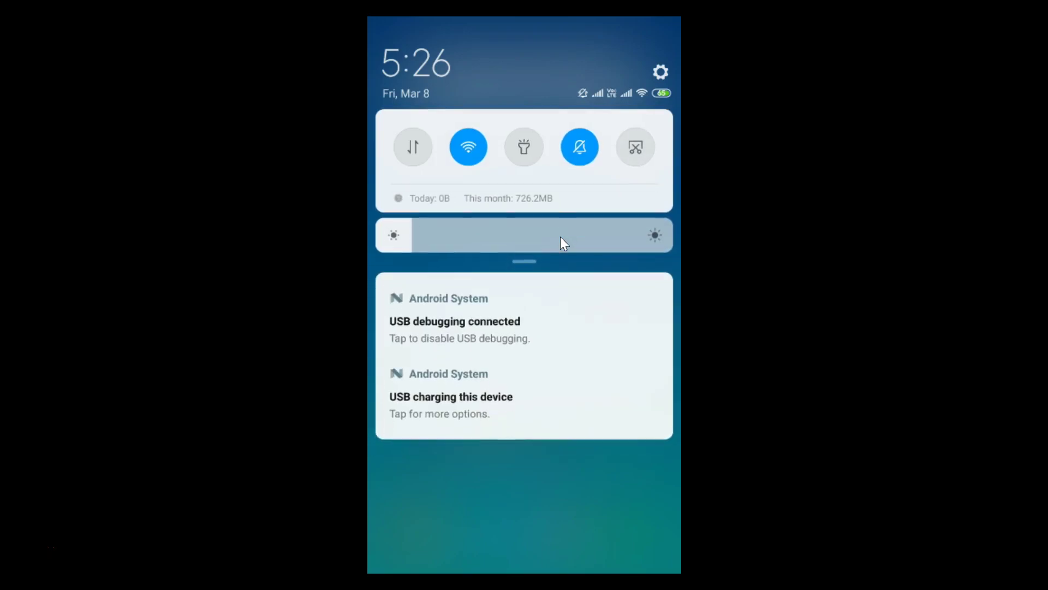
{"action": "key", "text": "ctrl+n"}
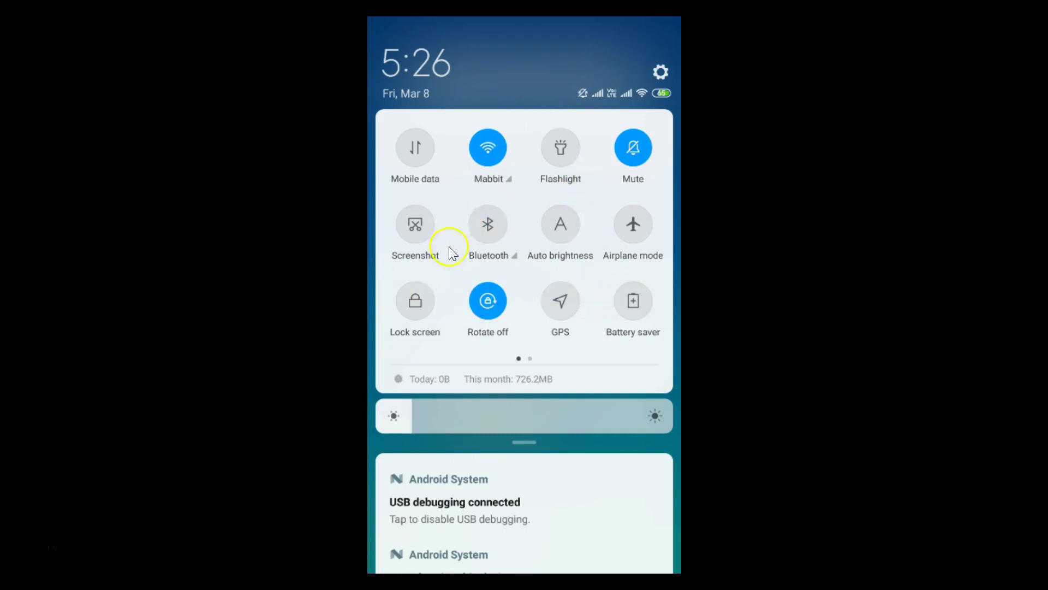
{"action": "left_click", "coordinate": [568, 310]}
Check the GPS tile in the quick-tile editor, finish with Done, and dismiss the shade
{"action": "scroll", "coordinate": [519, 226], "scroll_direction": "right", "scroll_amount": 2}
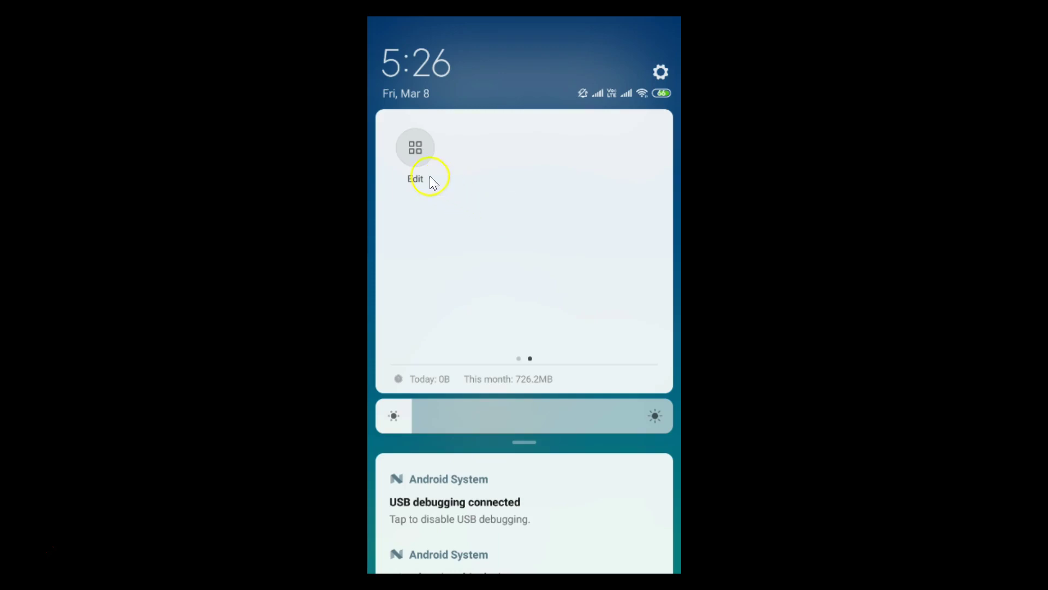
{"action": "left_click", "coordinate": [414, 152]}
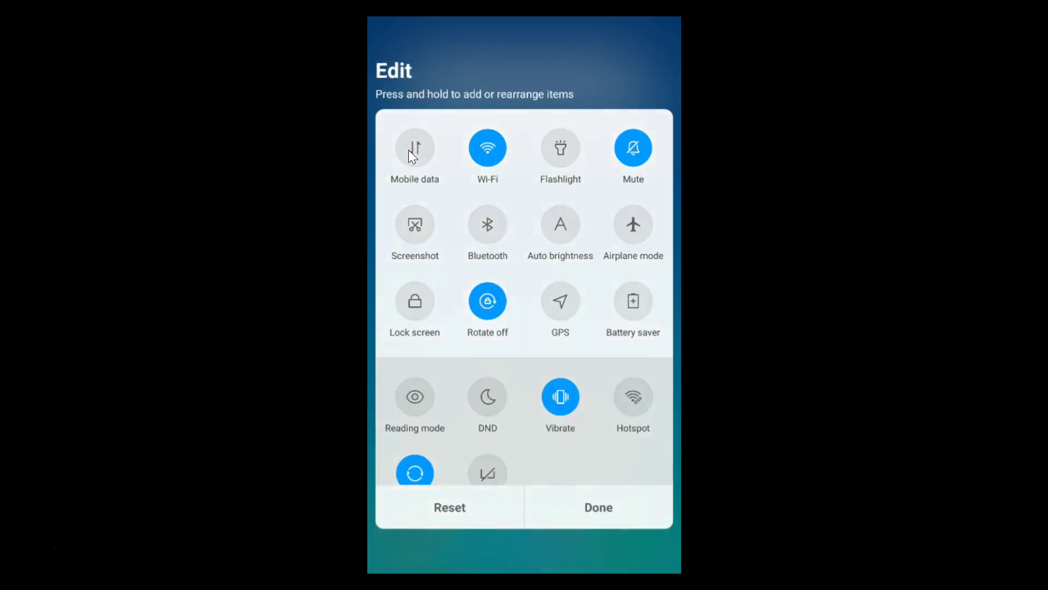
{"action": "scroll", "coordinate": [492, 317], "scroll_direction": "down", "scroll_amount": 4}
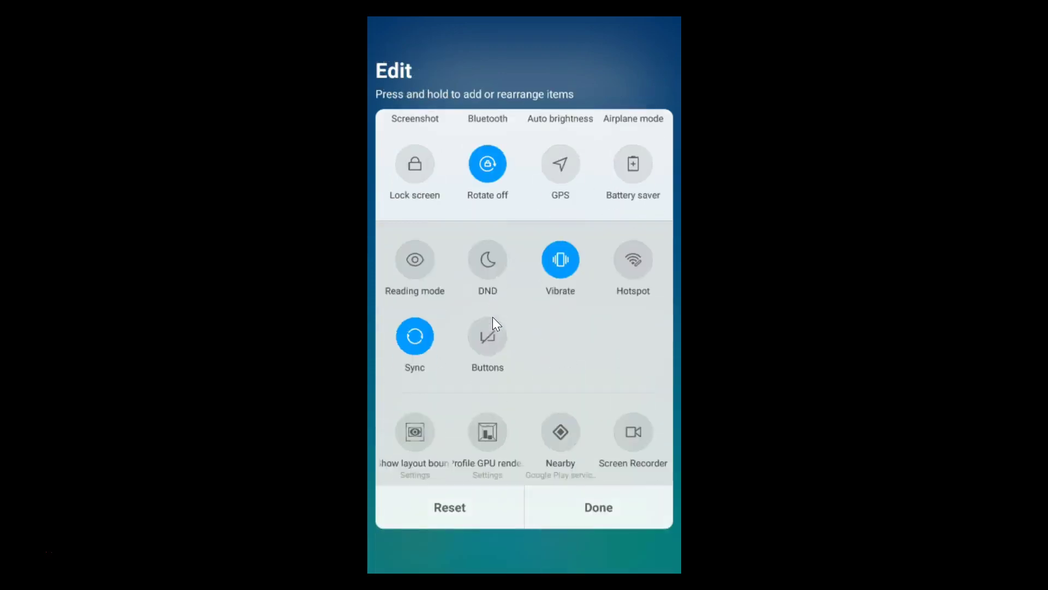
{"action": "scroll", "coordinate": [494, 319], "scroll_direction": "up", "scroll_amount": 4}
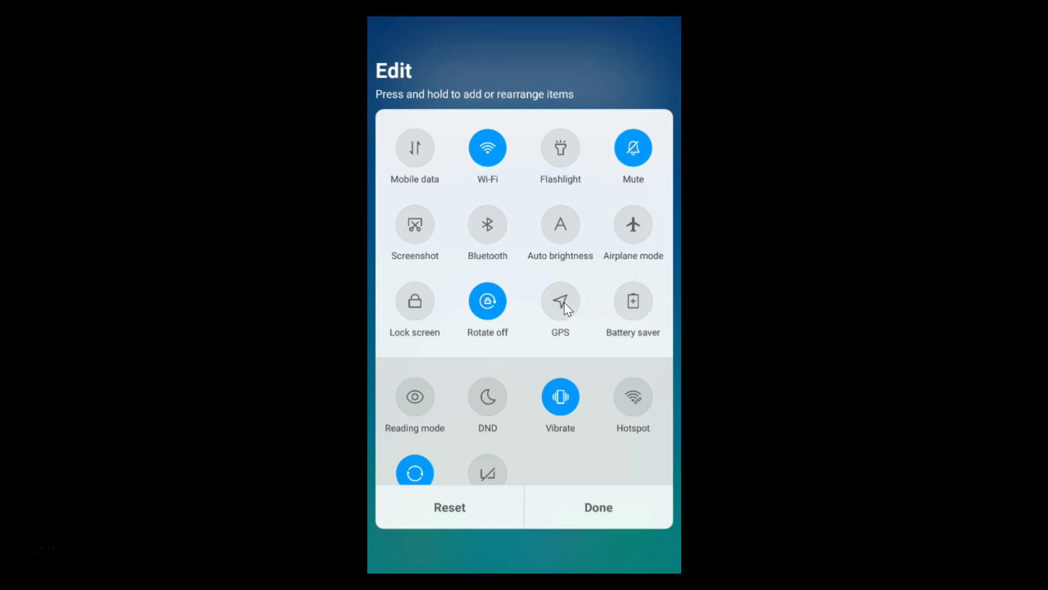
{"action": "left_click", "coordinate": [559, 332]}
{"action": "left_click", "coordinate": [592, 513]}
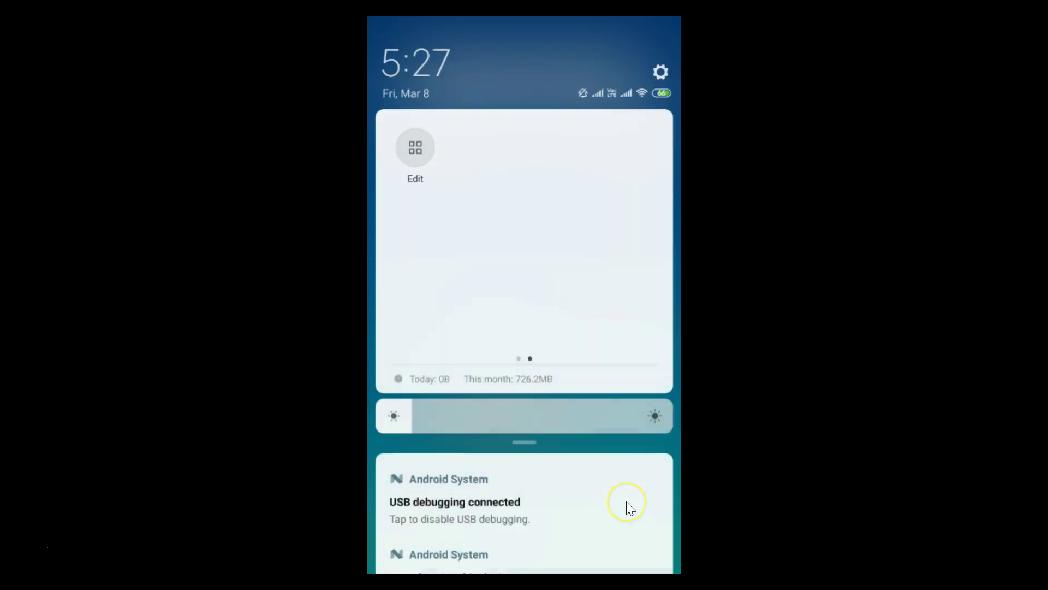
{"action": "right_click", "coordinate": [627, 501]}
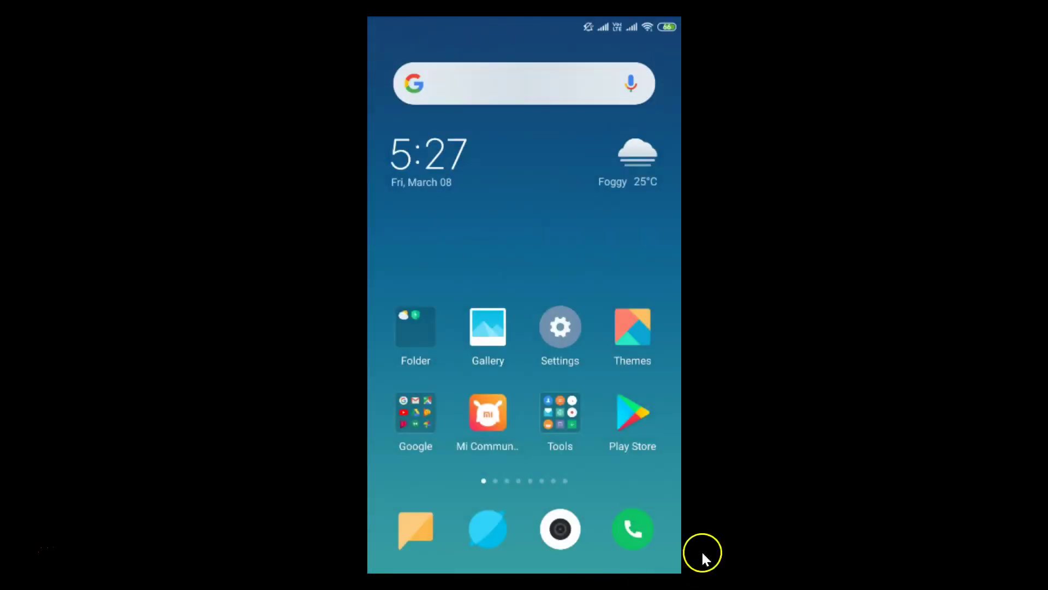
Reopen Settings via a 'gps' search to Location and set the location mode to High accuracy
{"action": "left_click", "coordinate": [561, 350]}
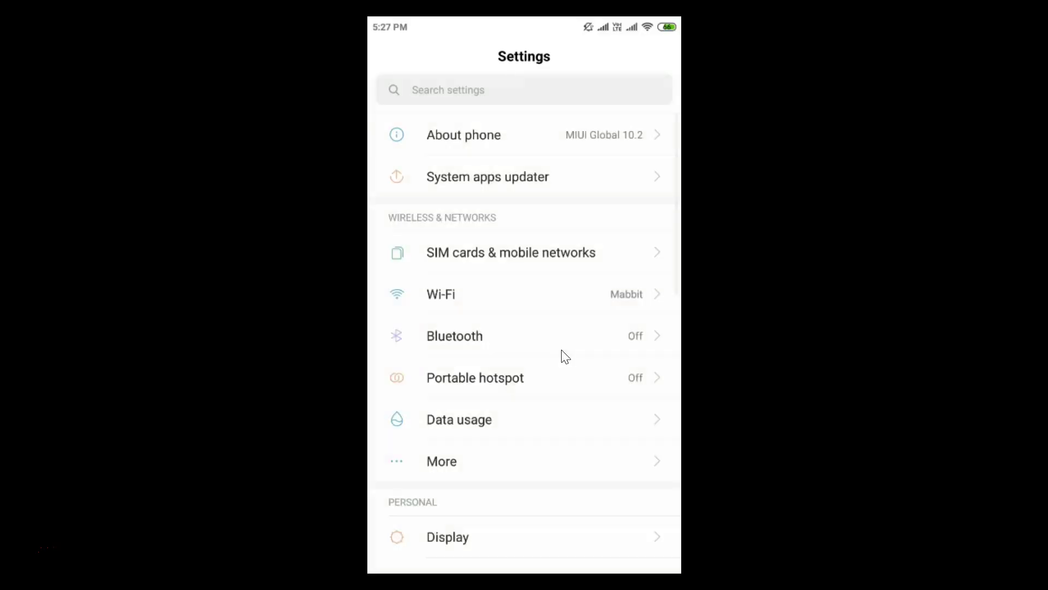
{"action": "left_click", "coordinate": [469, 92]}
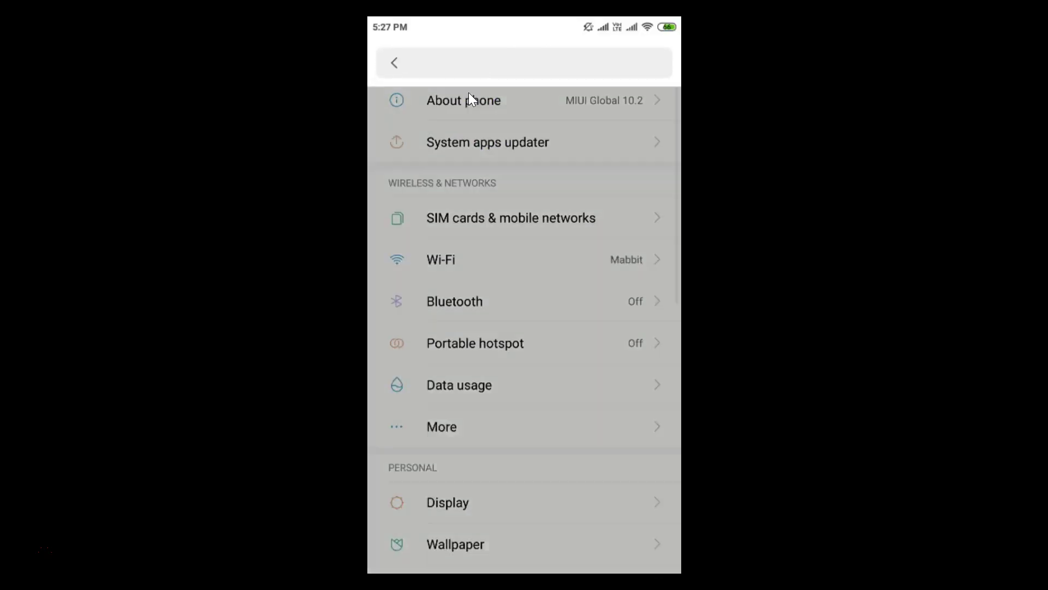
{"action": "type", "text": "s"}
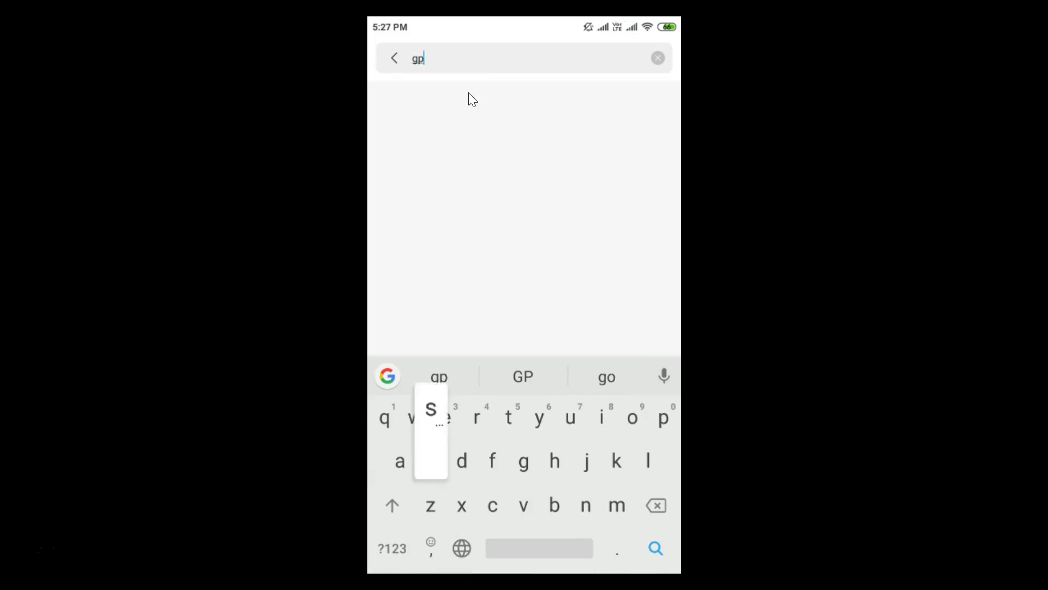
{"action": "left_click", "coordinate": [458, 108]}
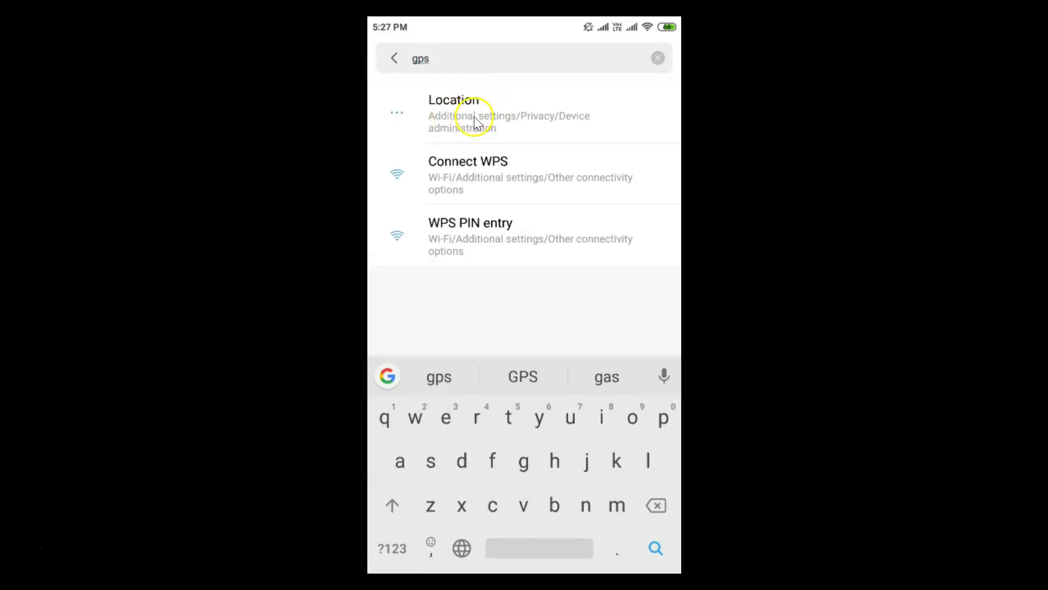
{"action": "left_click", "coordinate": [473, 116]}
{"action": "left_click", "coordinate": [440, 307]}
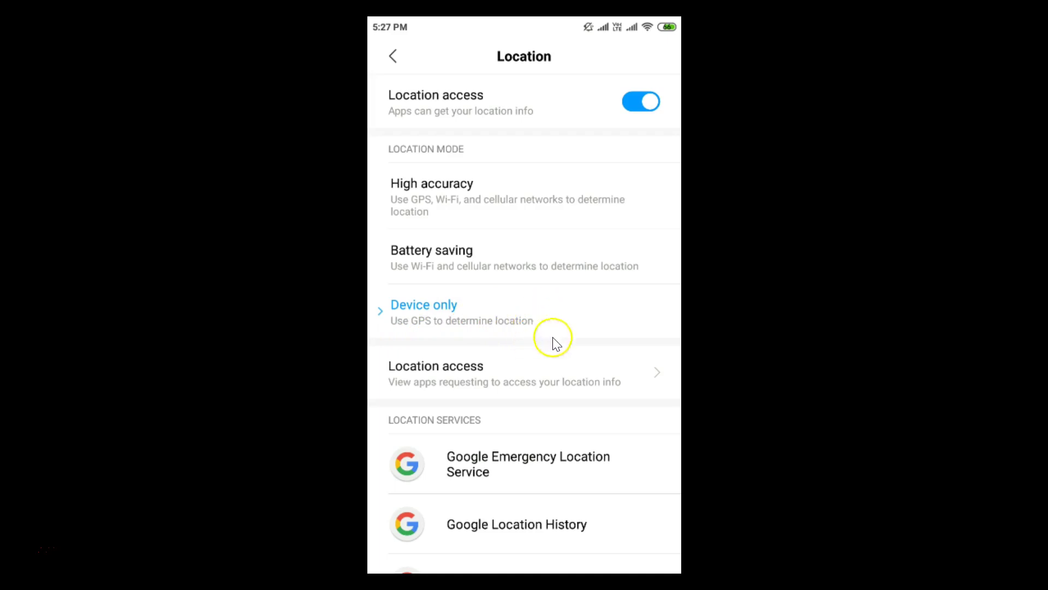
{"action": "left_click", "coordinate": [432, 210]}
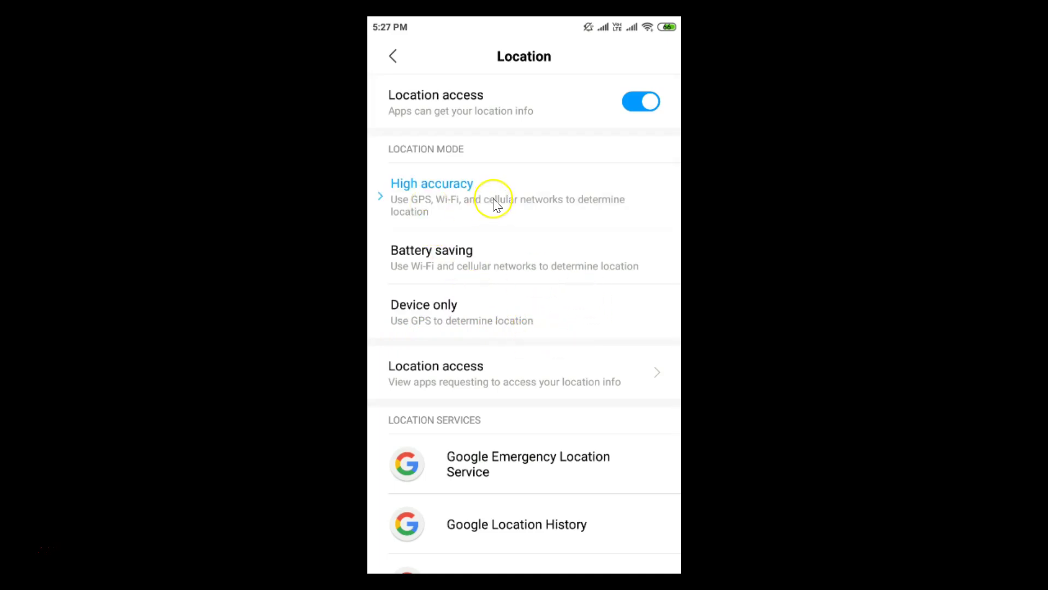